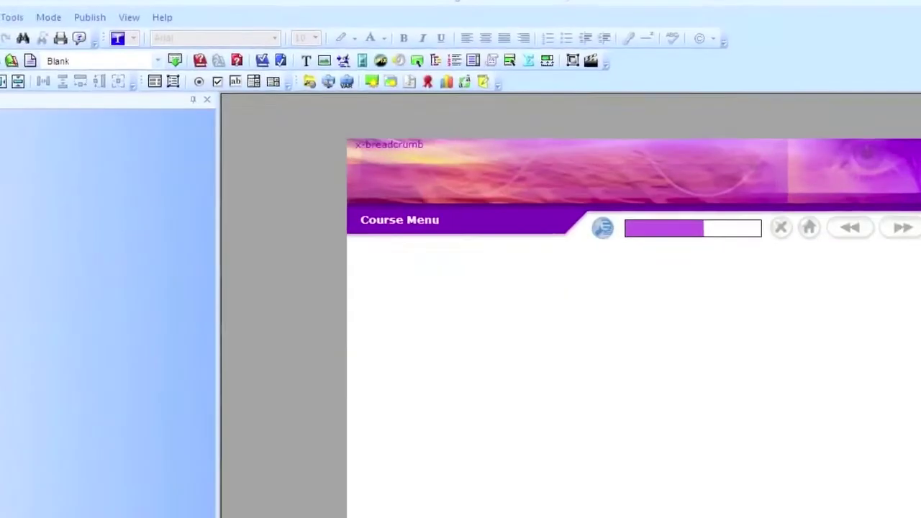
# Add a text block to Page 2, place it in the blank area below the header, and paste copies of it.
pyautogui.click(305, 60)
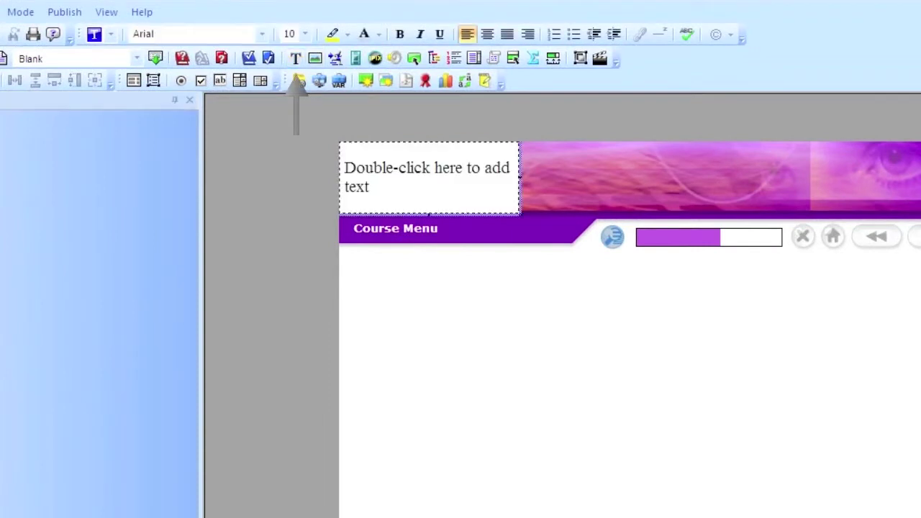
pyautogui.moveTo(430, 178); pyautogui.dragTo(438, 428)
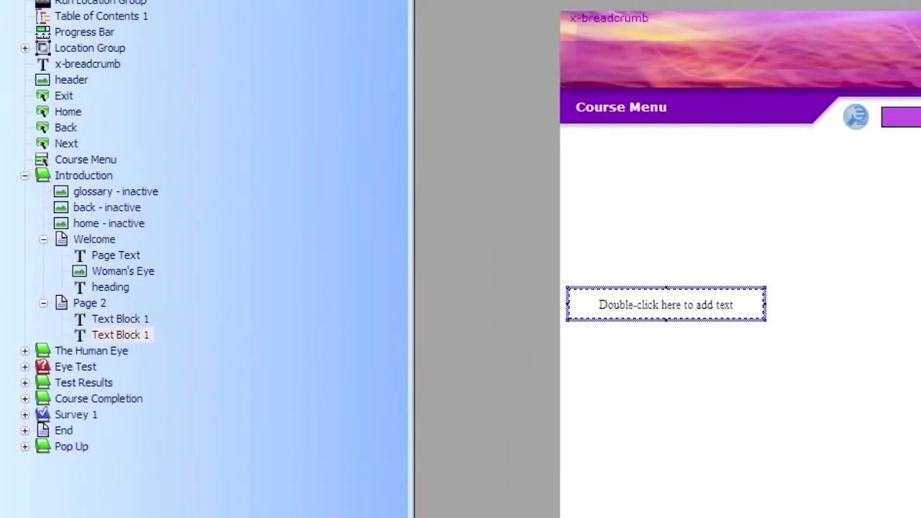
pyautogui.hotkey('ctrl', 'v')
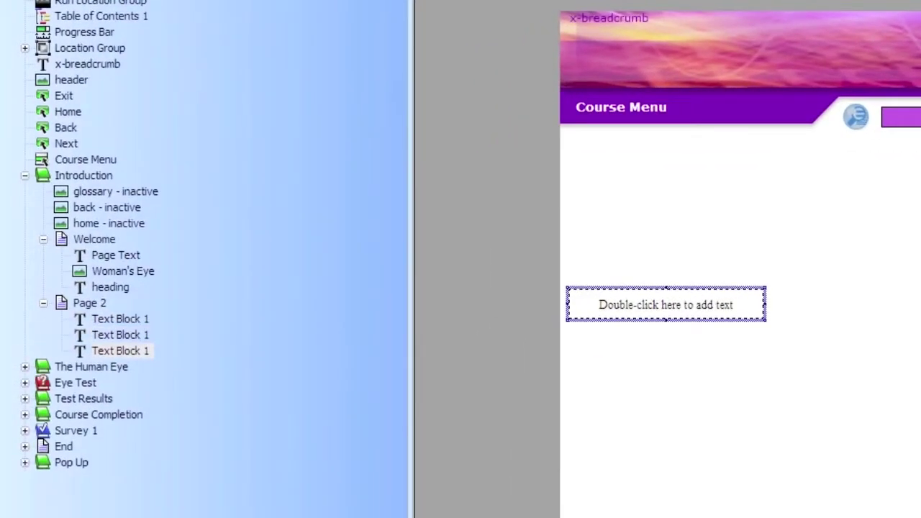
# Move the two text block copies beneath the original to form a vertical stack of three.
pyautogui.click(120, 336)
pyautogui.moveTo(665, 305); pyautogui.dragTo(667, 339)
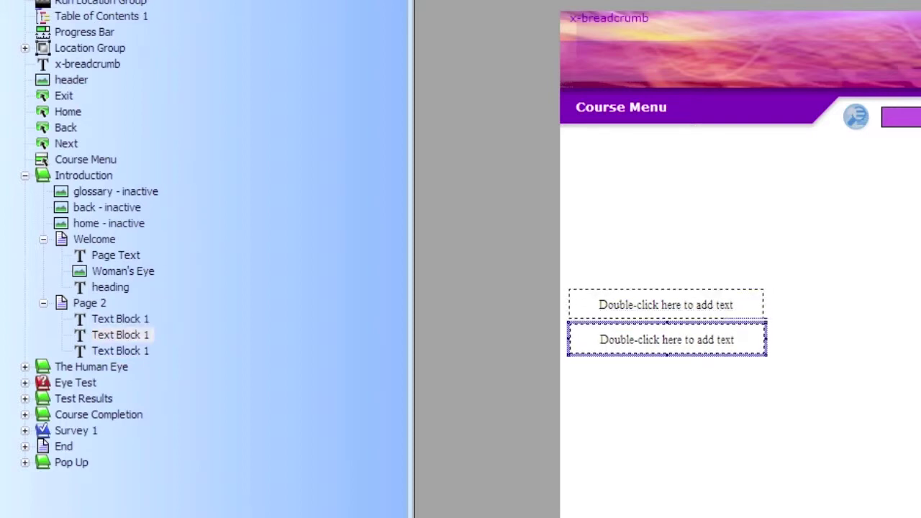
pyautogui.click(121, 351)
pyautogui.moveTo(665, 305); pyautogui.dragTo(668, 378)
# Align the left edges of all three stacked text blocks and space them evenly vertically.
pyautogui.moveTo(562, 279); pyautogui.dragTo(814, 431)
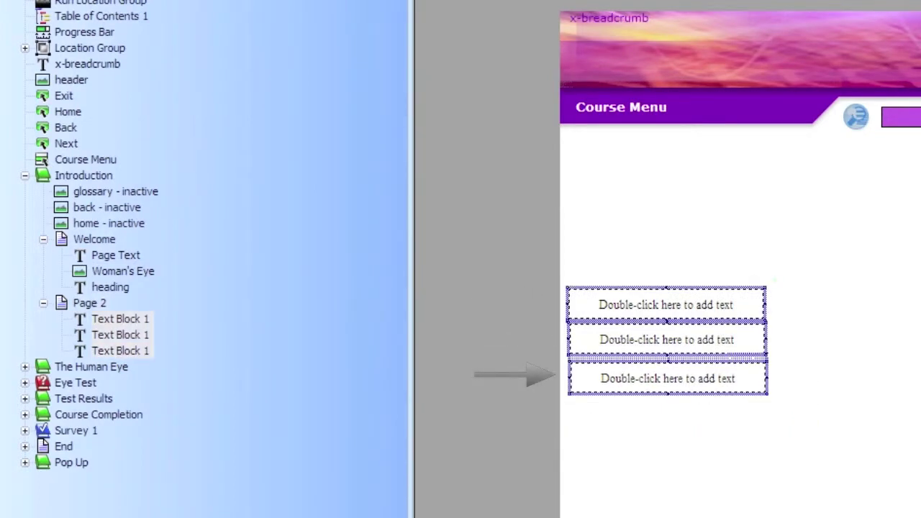
pyautogui.hotkey('ctrl', 'Left')
pyautogui.hotkey('alt', 'Down')
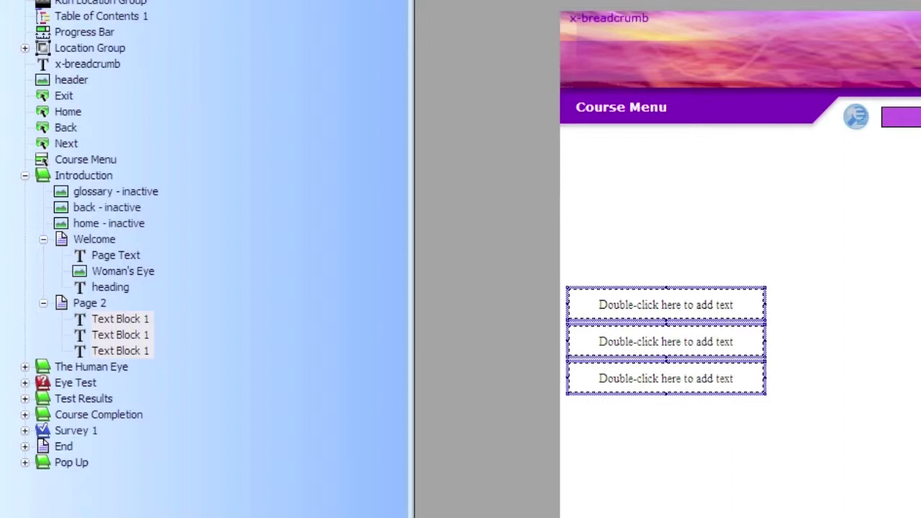
# Set the uppermost text block's background color to Olive in its properties.
pyautogui.doubleClick(666, 304)
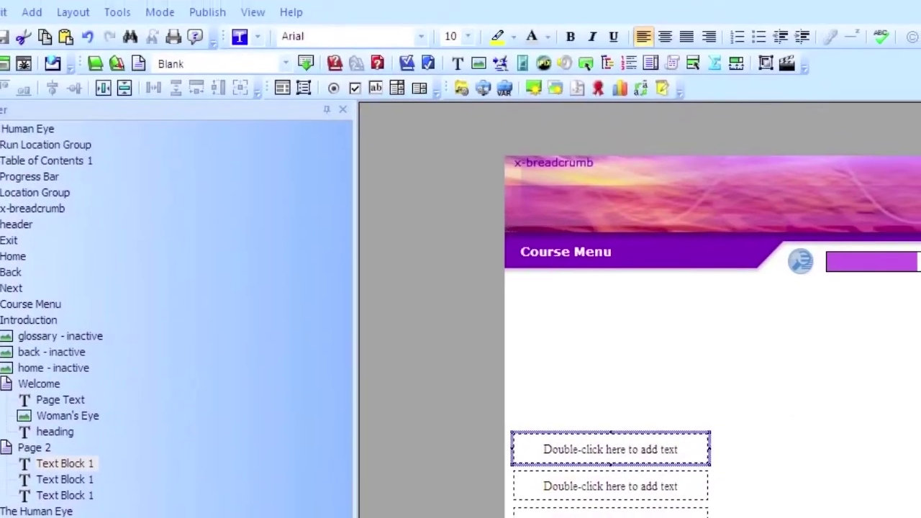
pyautogui.rightClick(584, 294)
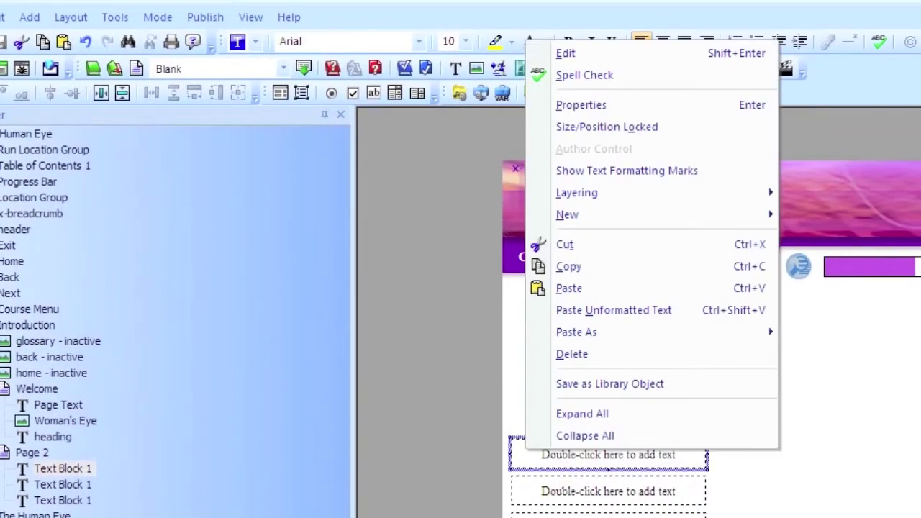
pyautogui.click(580, 105)
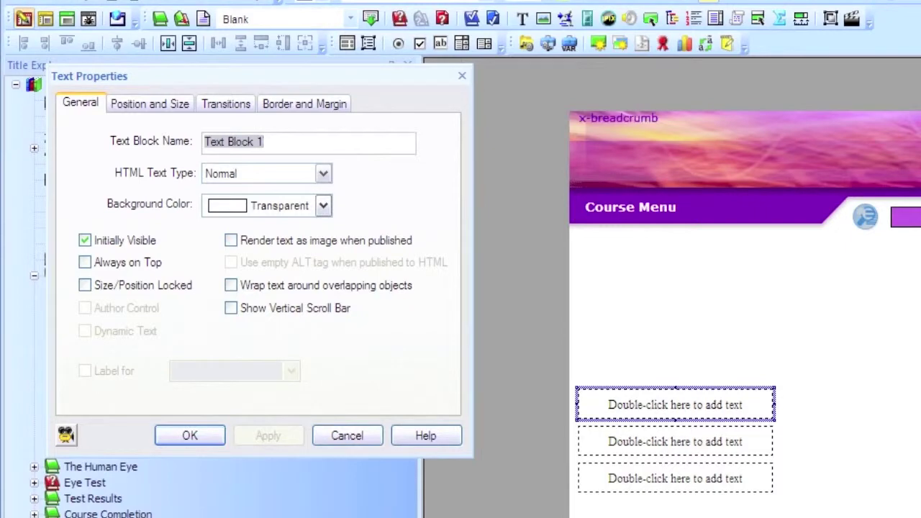
pyautogui.click(301, 221)
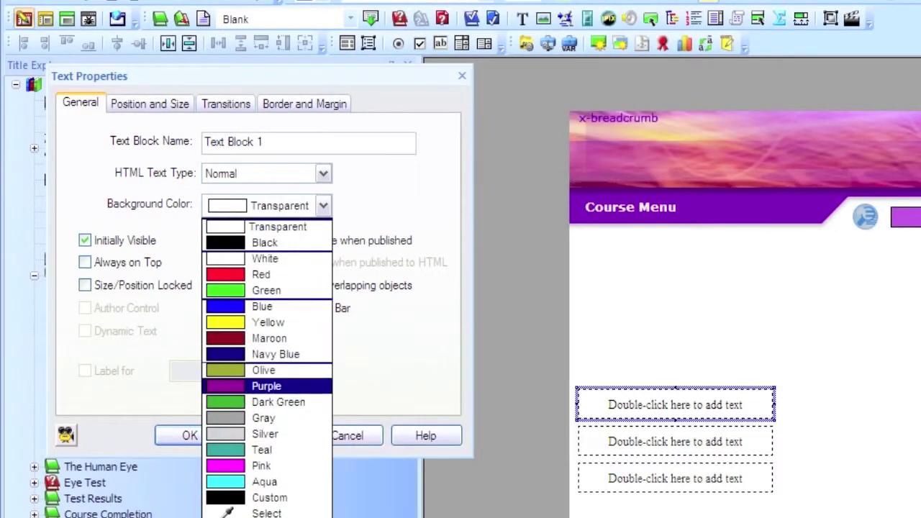
pyautogui.click(264, 371)
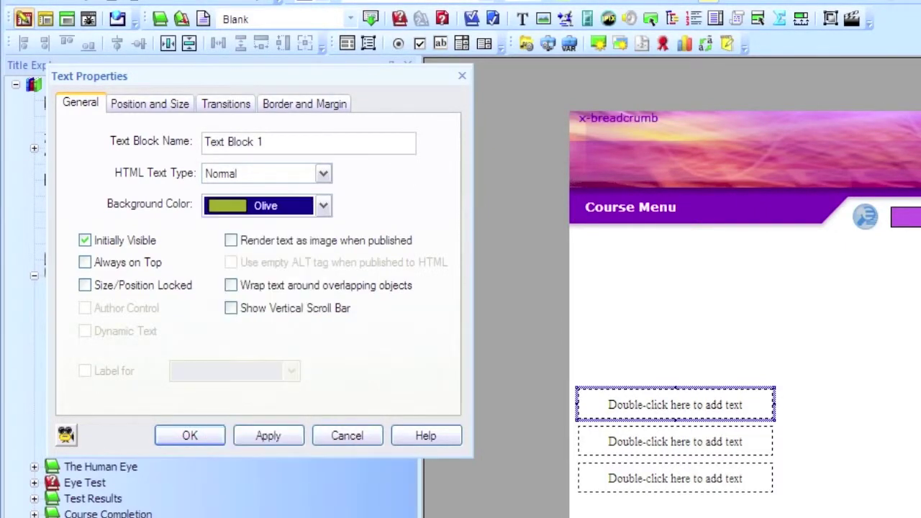
pyautogui.click(267, 436)
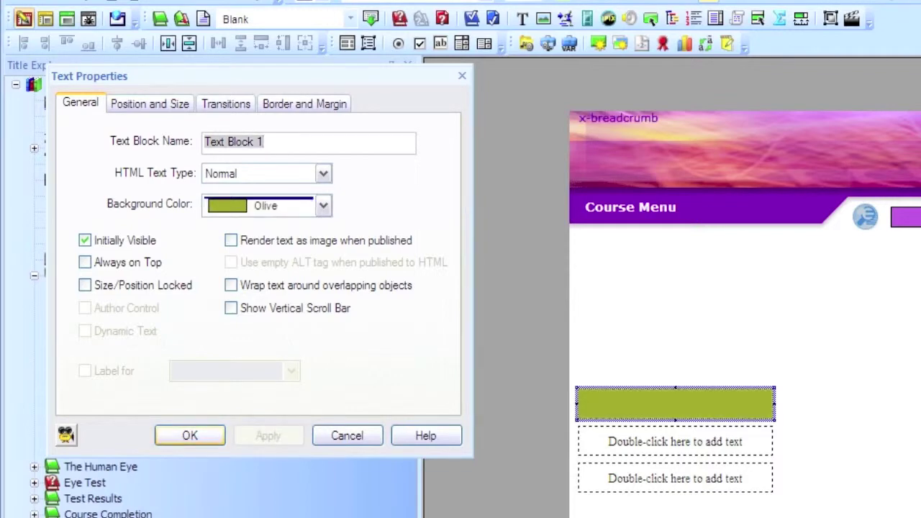
pyautogui.click(189, 435)
# Set the middle text block's background color to Purple in its properties.
pyautogui.click(675, 441)
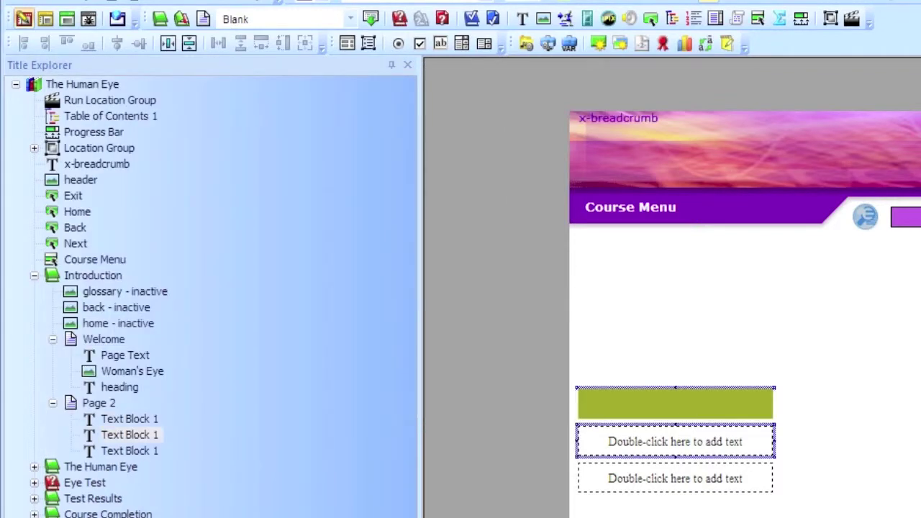
pyautogui.rightClick(608, 440)
pyautogui.click(662, 115)
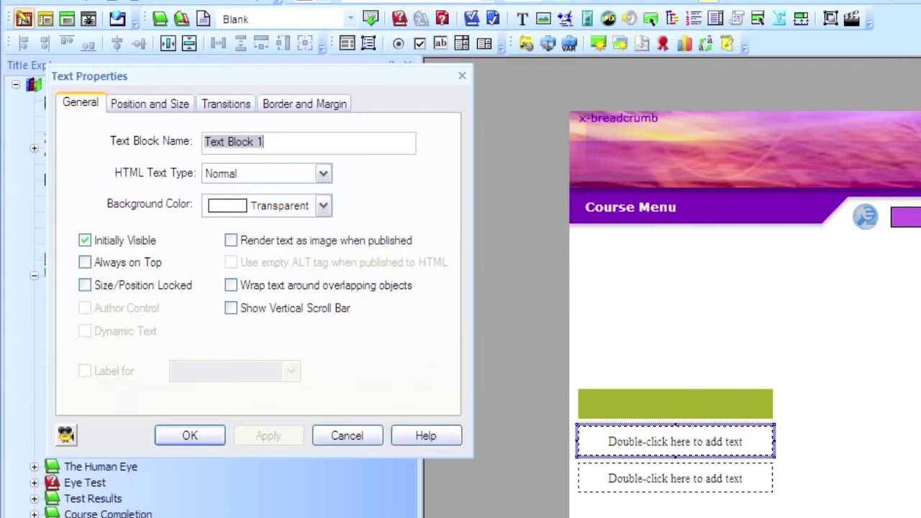
pyautogui.click(323, 205)
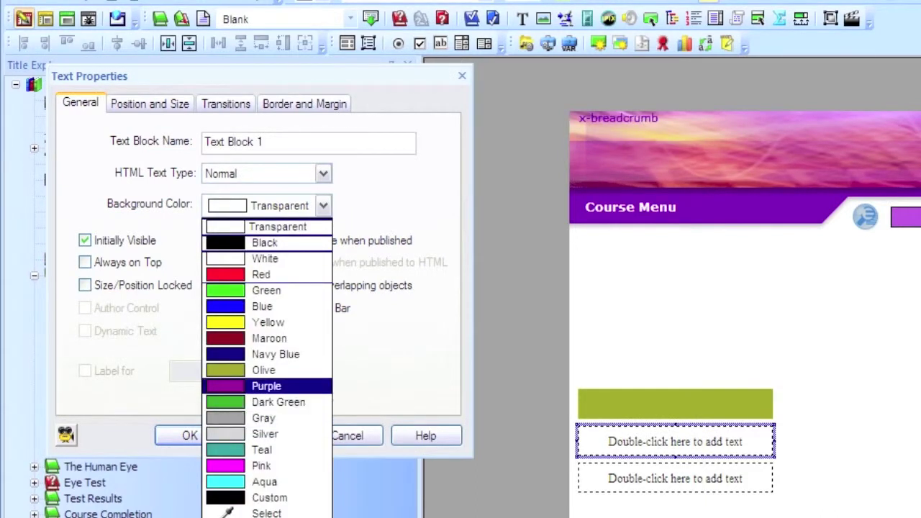
pyautogui.click(266, 386)
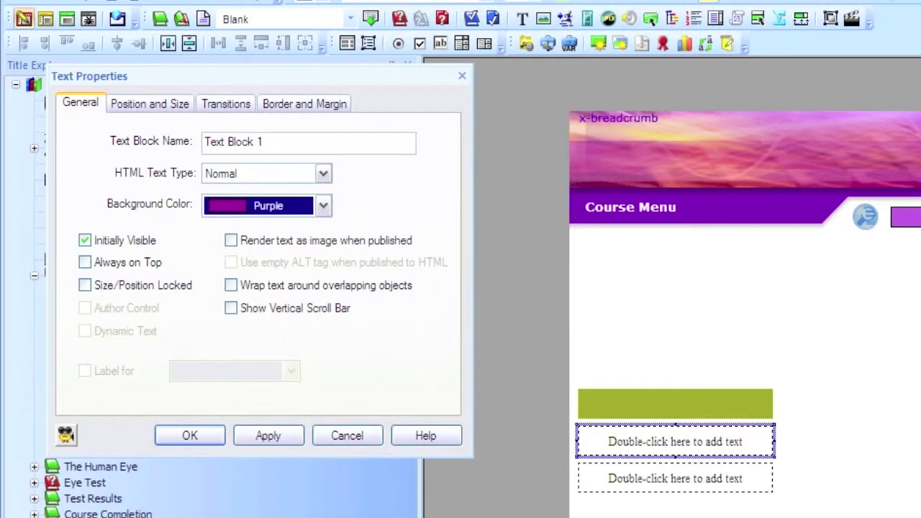
pyautogui.click(268, 436)
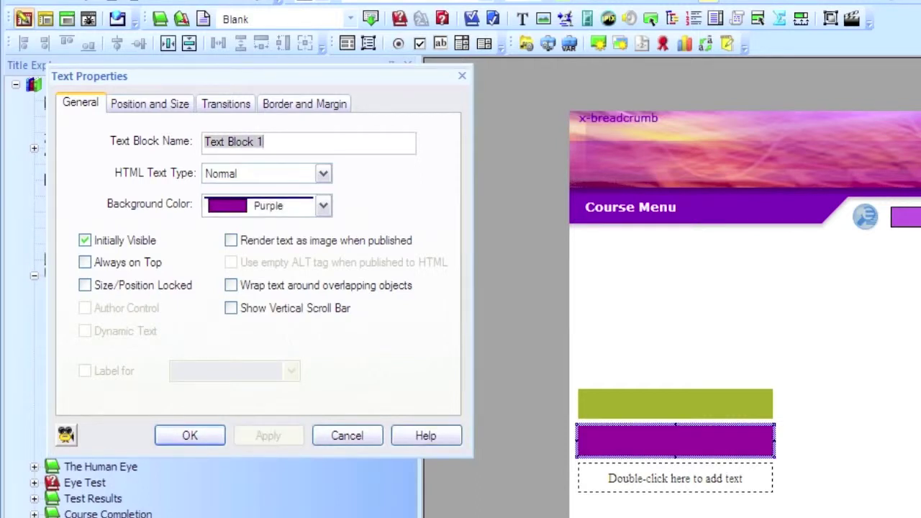
# Set the lowest text block's background color to Silver and apply it.
pyautogui.click(675, 478)
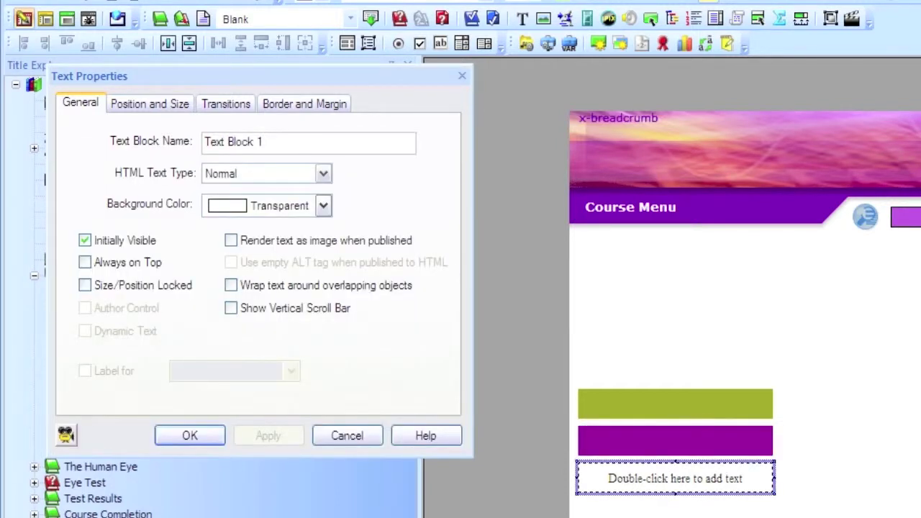
pyautogui.click(323, 206)
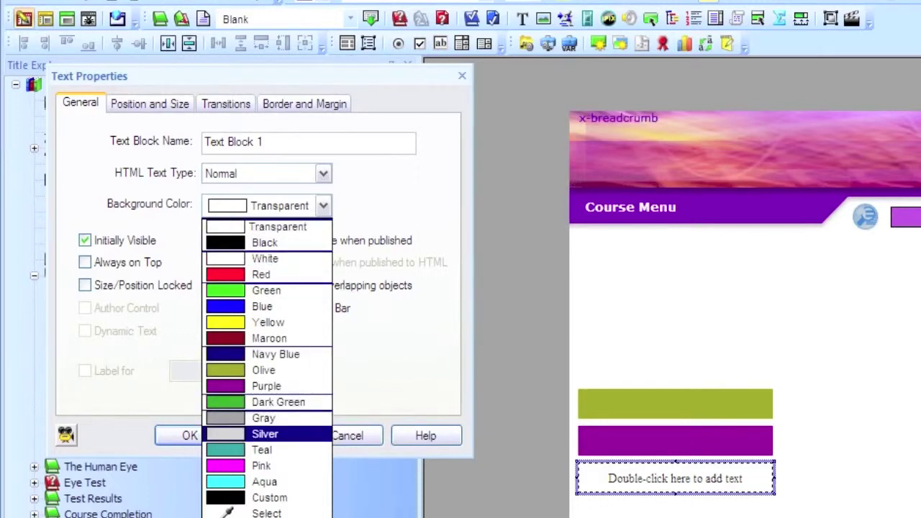
pyautogui.click(265, 434)
pyautogui.click(267, 436)
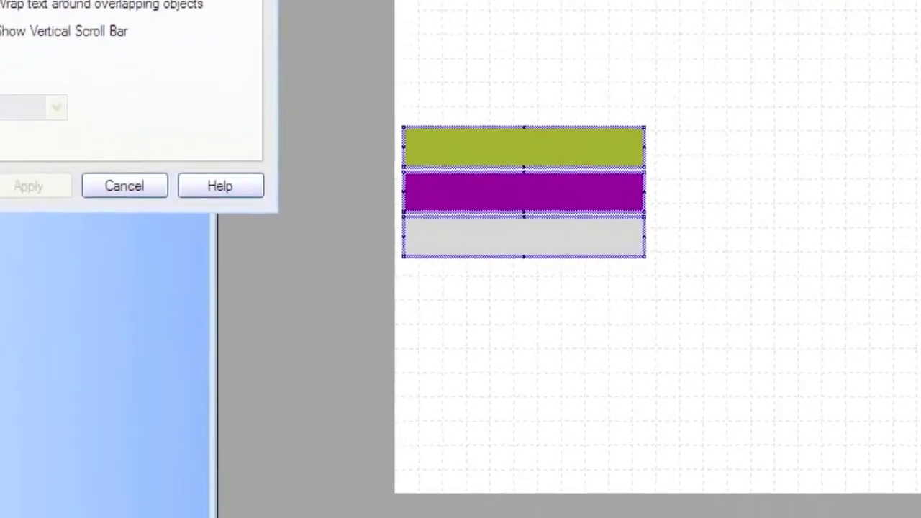
# Group the olive, purple and silver text blocks, keeping the default group name.
pyautogui.rightClick(442, 149)
pyautogui.click(500, 242)
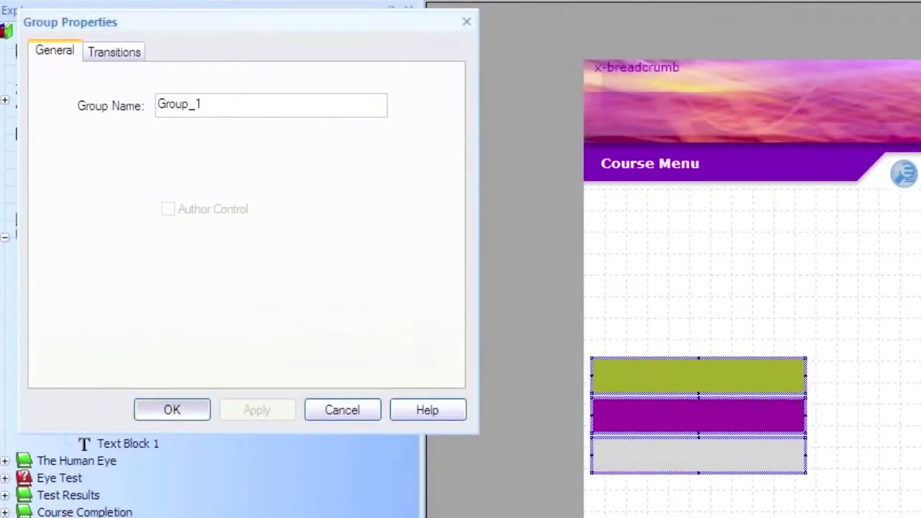
pyautogui.press('Return')
# Enter the label "RGB 231,450,780" in the olive text block.
pyautogui.click(128, 409)
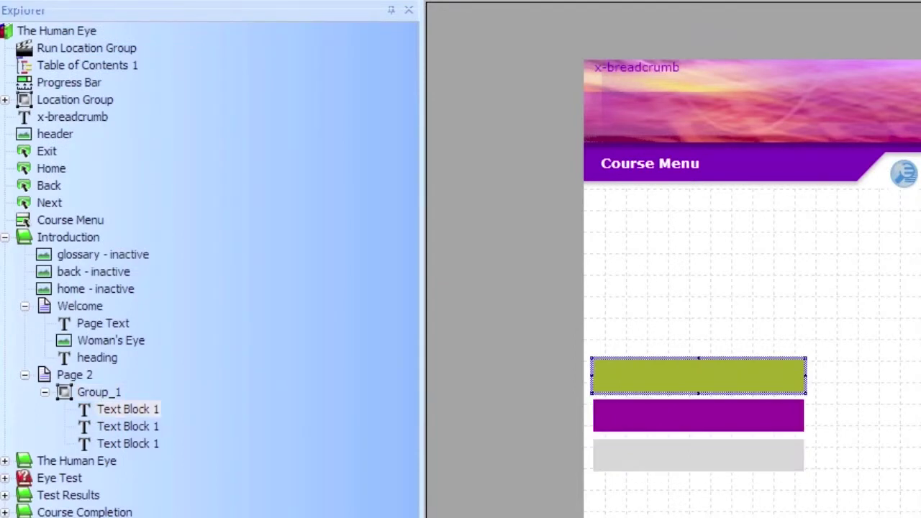
pyautogui.write('RGB 231,450')
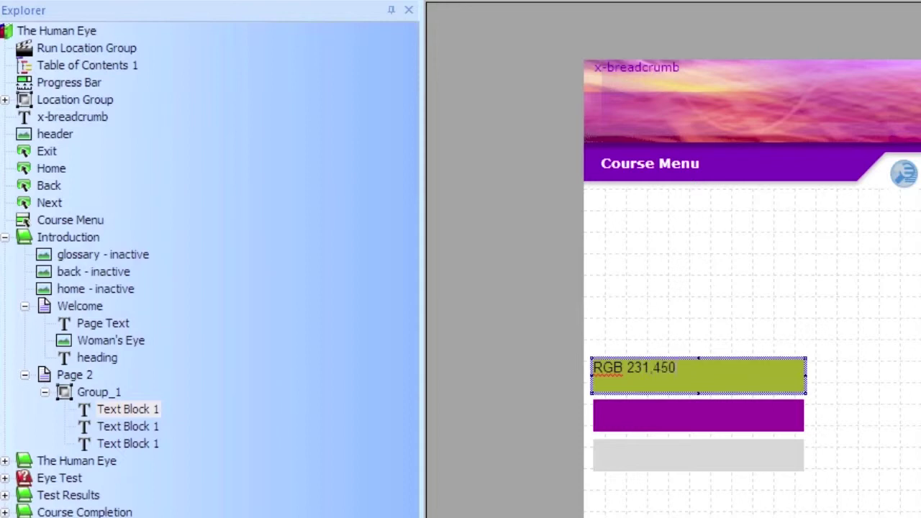
pyautogui.write(',780')
# Enter the label "RGB 130,450,775" in the purple text block.
pyautogui.doubleClick(698, 416)
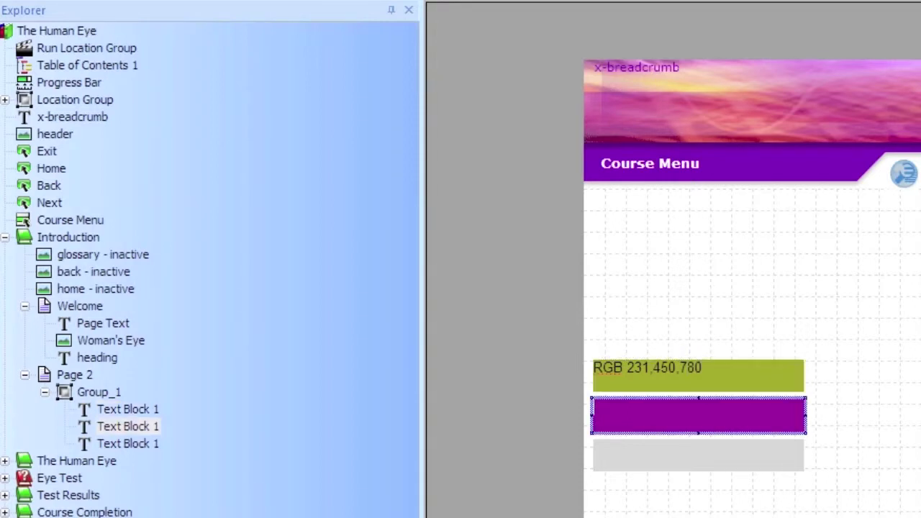
pyautogui.write('rgb')
pyautogui.press('BackSpace')
pyautogui.press('BackSpace')
pyautogui.press('BackSpace')
pyautogui.press('BackSpace')
pyautogui.write('rgb')
pyautogui.press('BackSpace')
pyautogui.press('BackSpace')
pyautogui.press('BackSpace')
pyautogui.write('RGB 138,450')
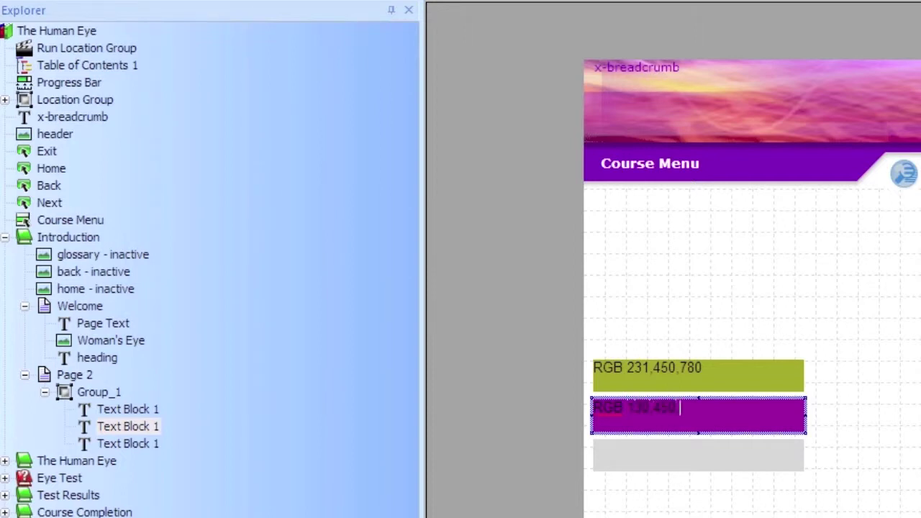
pyautogui.write(',775')
pyautogui.press('Escape')
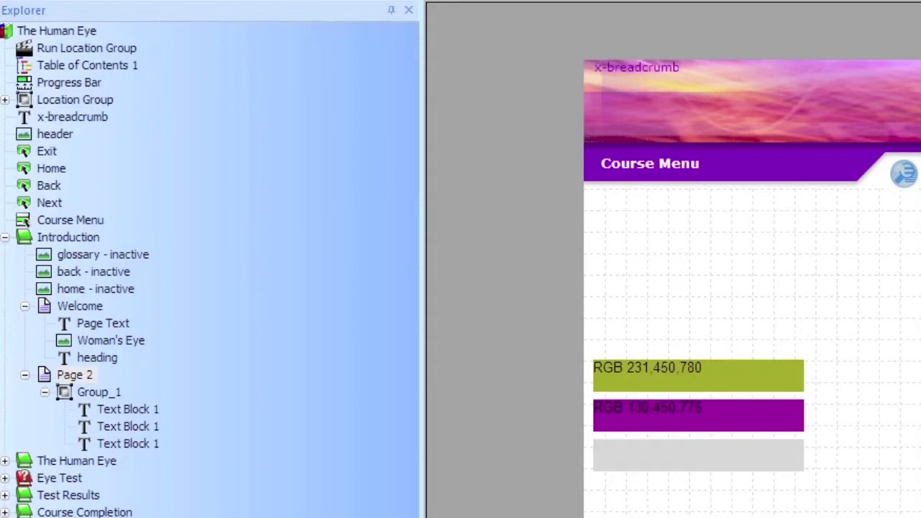
# Rename the olive text block in the title tree as "olive - rgb 231-450".
pyautogui.click(98, 392)
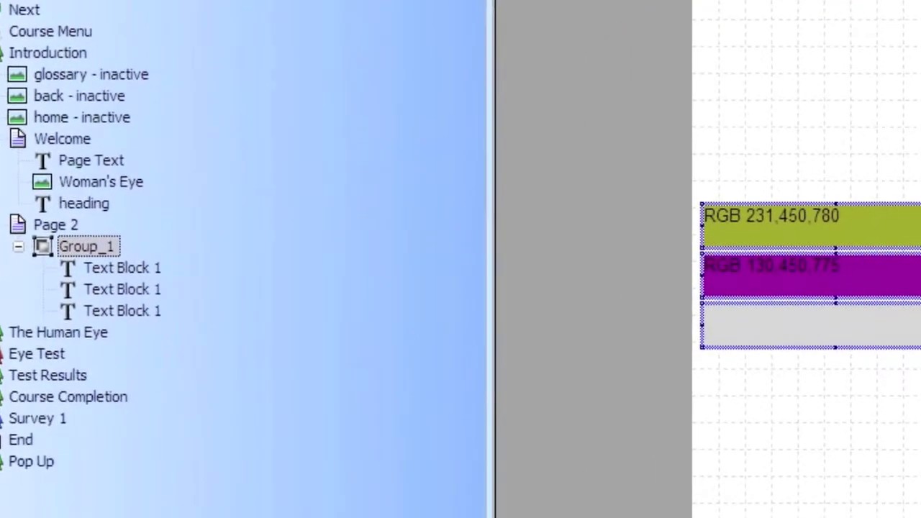
pyautogui.click(128, 409)
pyautogui.press('F2')
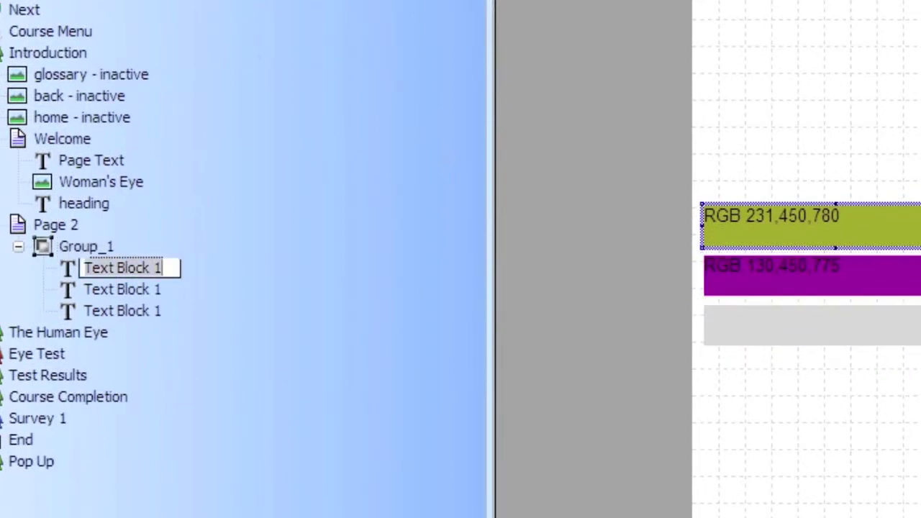
pyautogui.write('rgb')
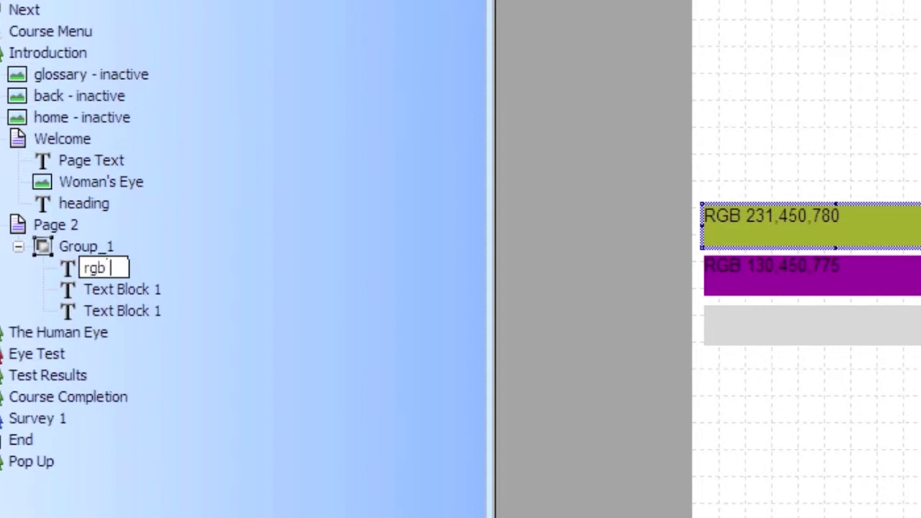
pyautogui.write(' 231')
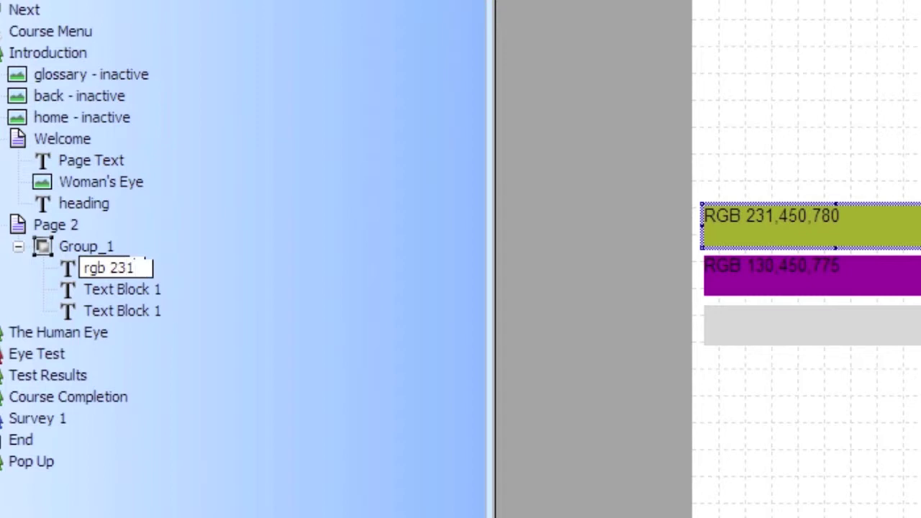
pyautogui.write('-450')
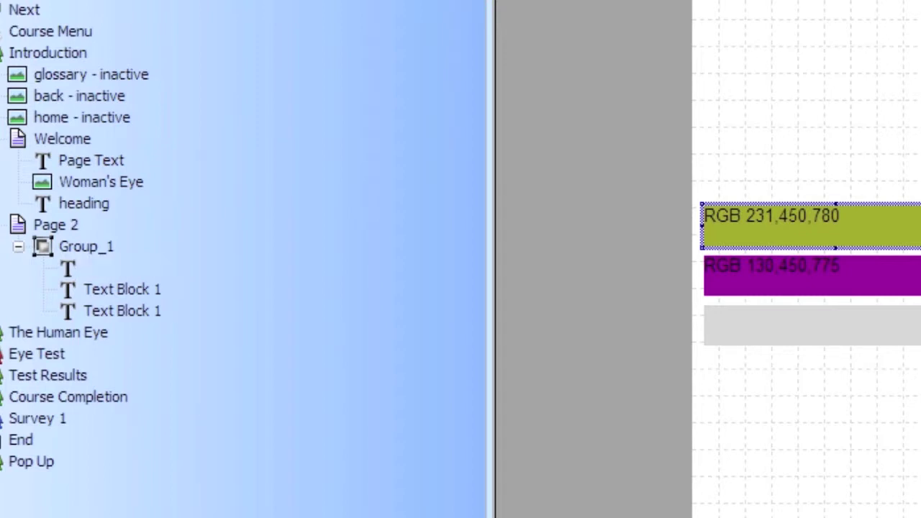
pyautogui.press('Home')
pyautogui.write('olive -')
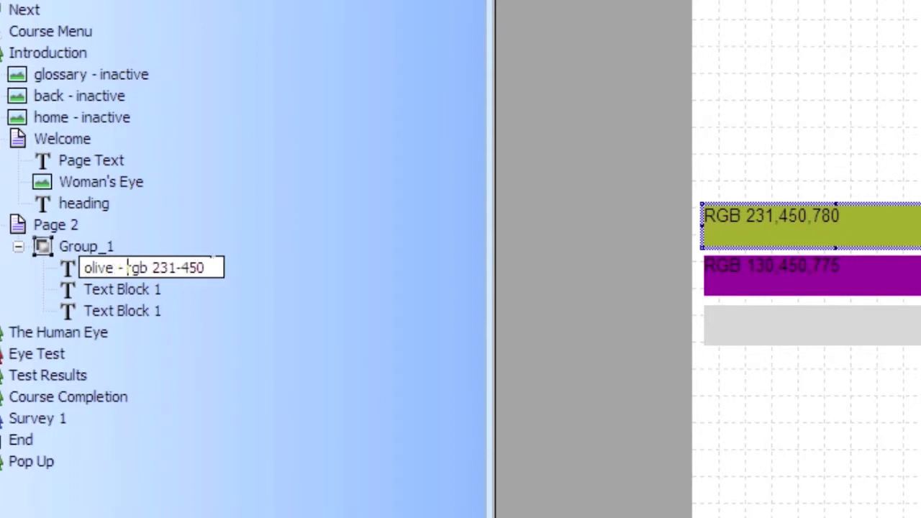
pyautogui.press('Return')
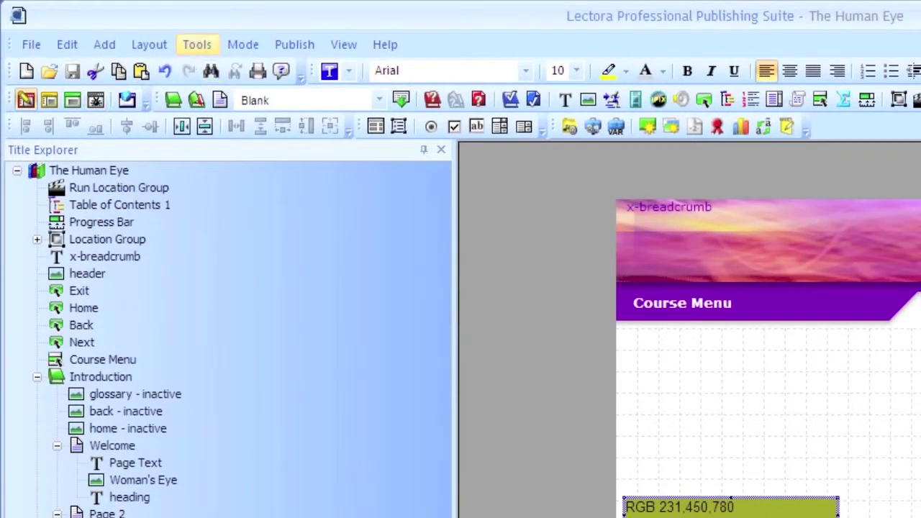
# Start a custom color rectangular button with text in the Button Wizard and proceed to its appearance settings.
pyautogui.click(197, 44)
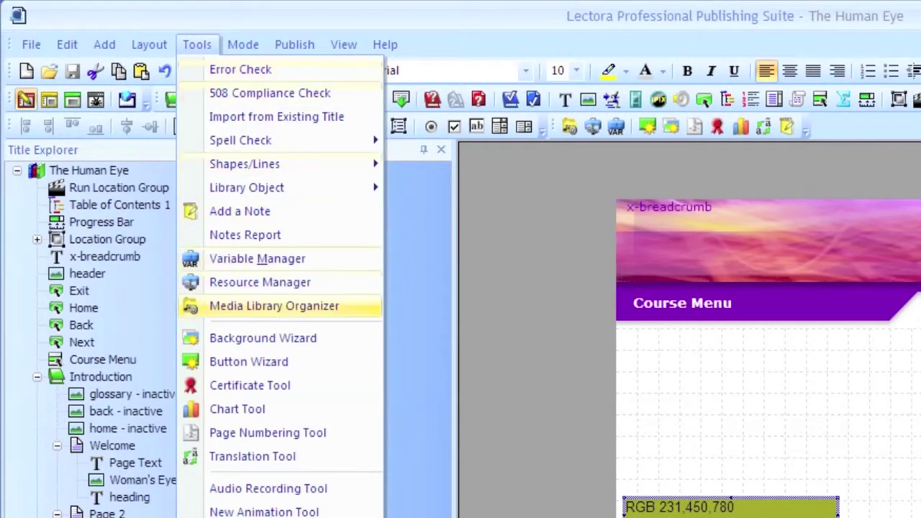
pyautogui.click(249, 362)
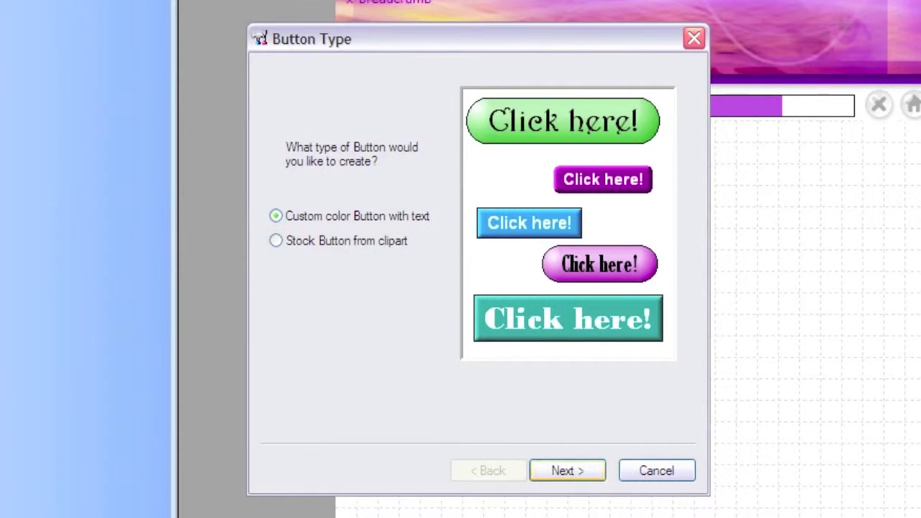
pyautogui.click(567, 471)
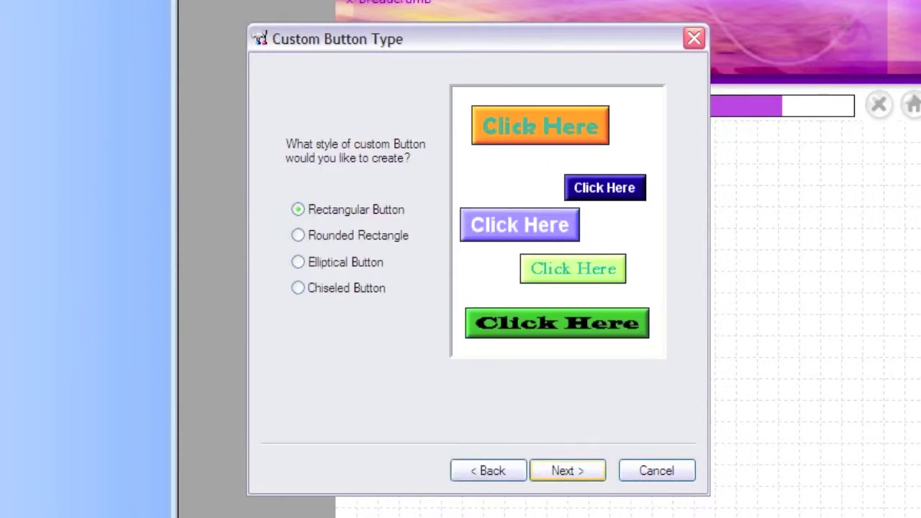
pyautogui.click(567, 470)
pyautogui.click(567, 471)
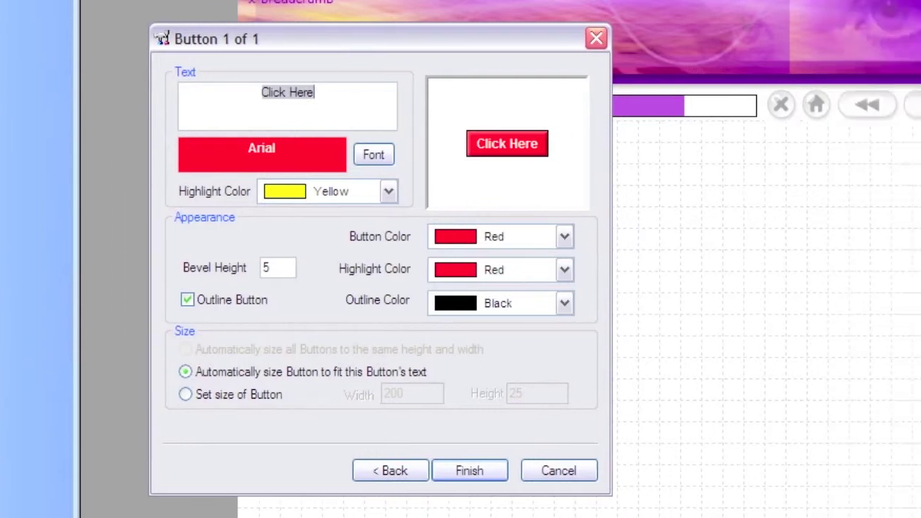
# Move the wizard clear of the color blocks and sample the olive block as the button color.
pyautogui.moveTo(380, 39); pyautogui.dragTo(754, 35)
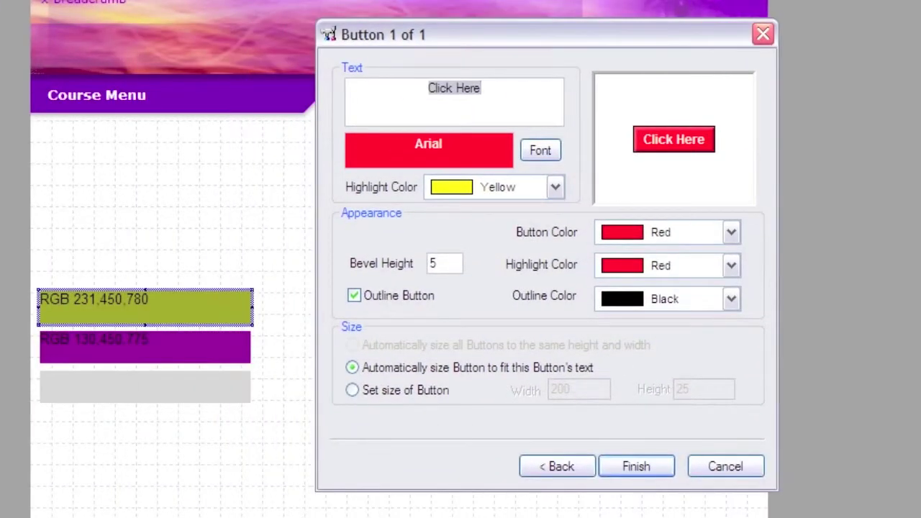
pyautogui.click(731, 232)
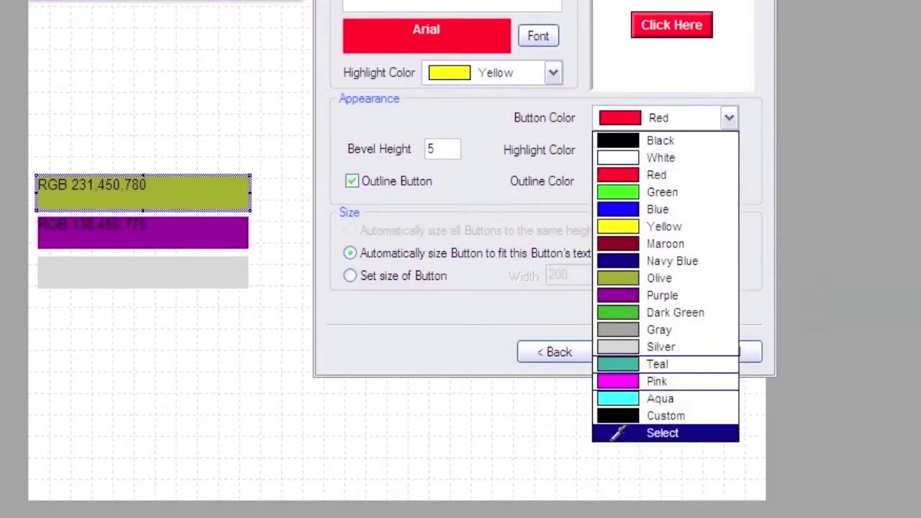
pyautogui.click(662, 432)
pyautogui.click(182, 173)
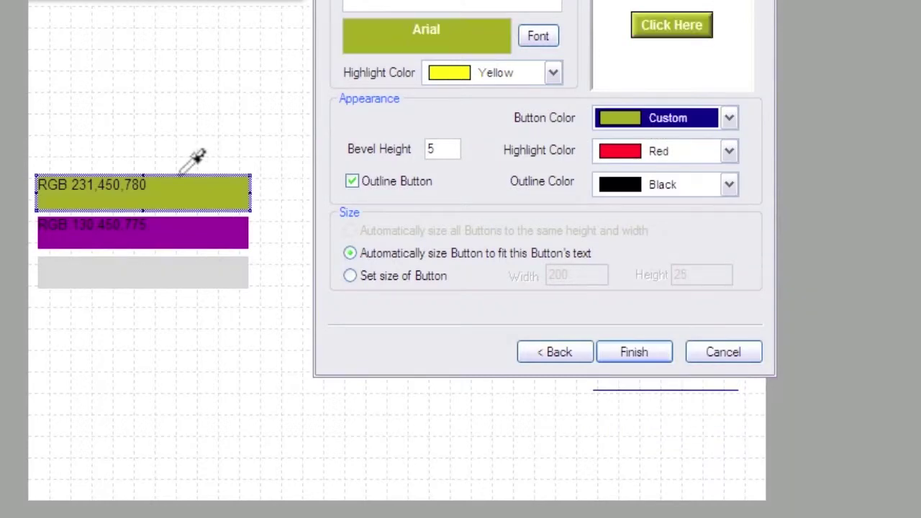